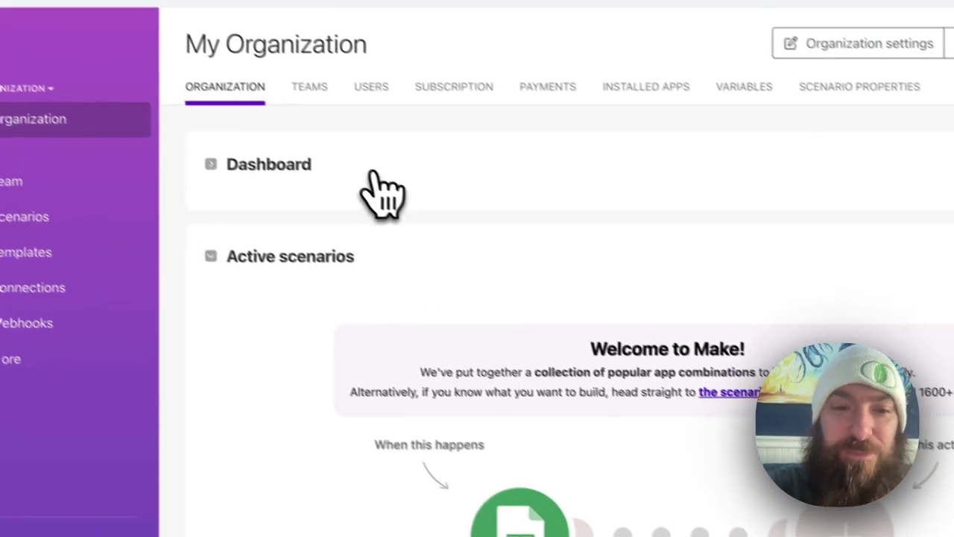
Step: Expand the organization's Dashboard section and review the current plan, operations and data transfer usage
{"action": "left_click", "coordinate": [373, 175]}
{"action": "left_click", "coordinate": [433, 157]}
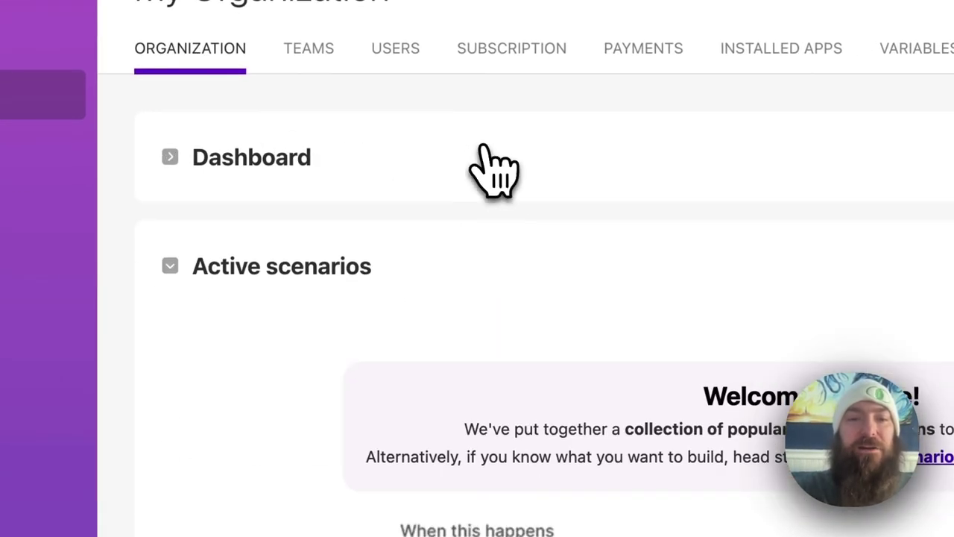
{"action": "left_click", "coordinate": [369, 176]}
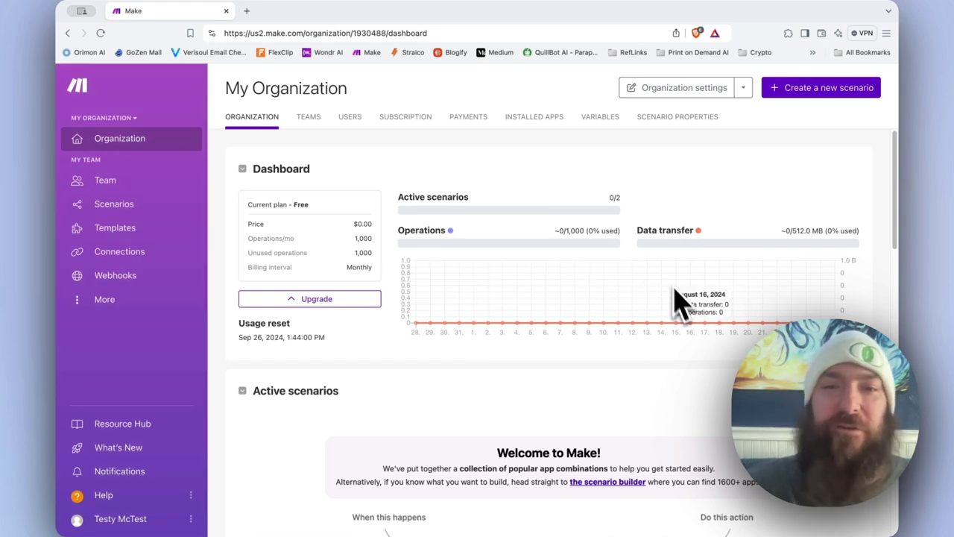
{"action": "mouse_move", "coordinate": [488, 253]}
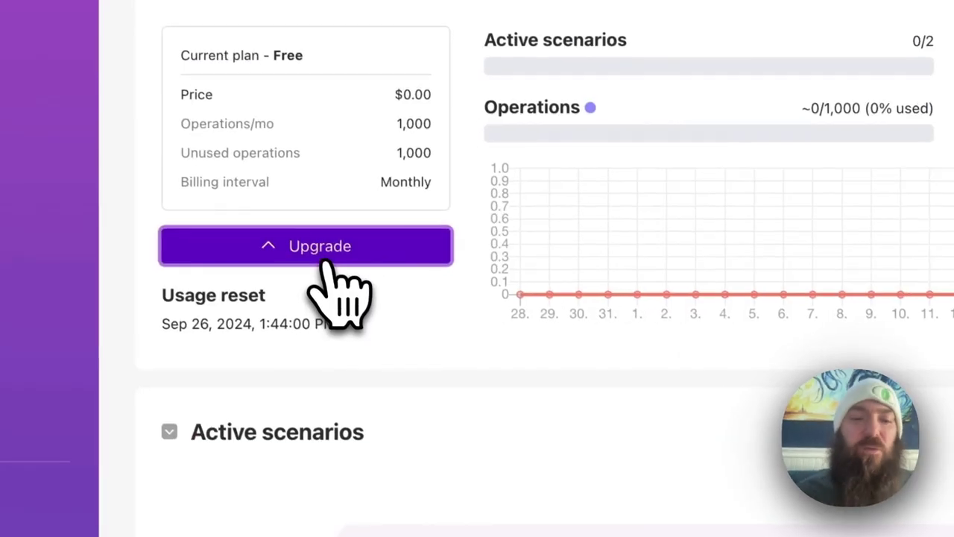
{"action": "left_click", "coordinate": [328, 302]}
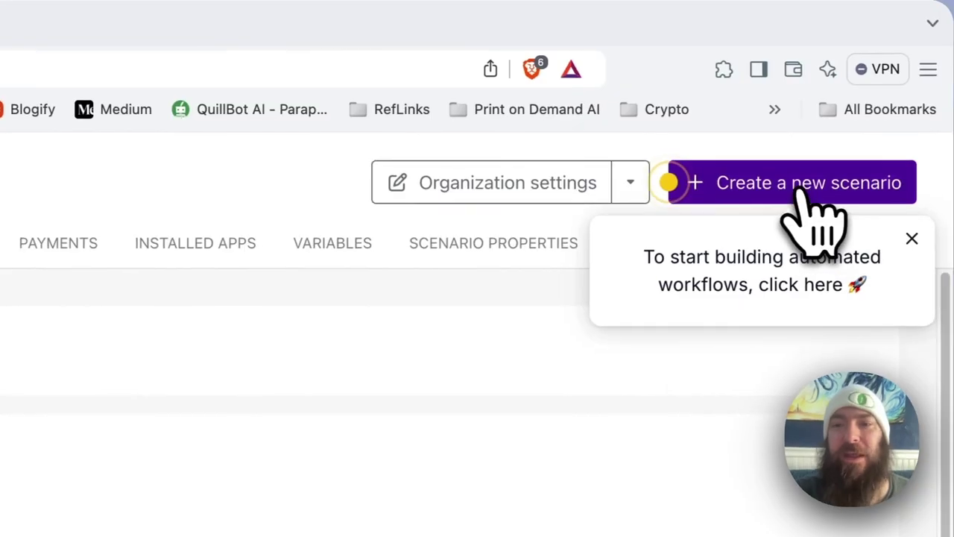
Step: Create a new scenario and preview the apps available for its first module
{"action": "left_click", "coordinate": [763, 194]}
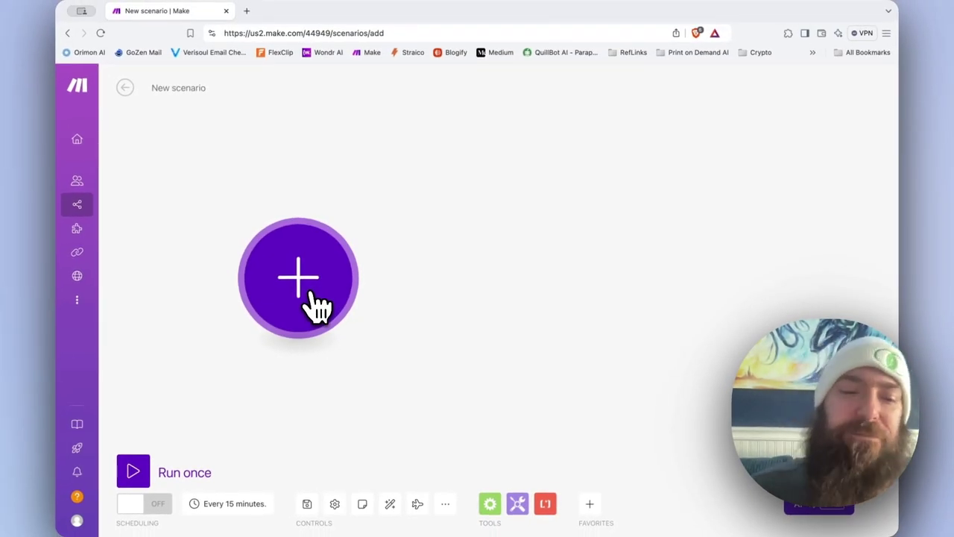
{"action": "left_click", "coordinate": [313, 294]}
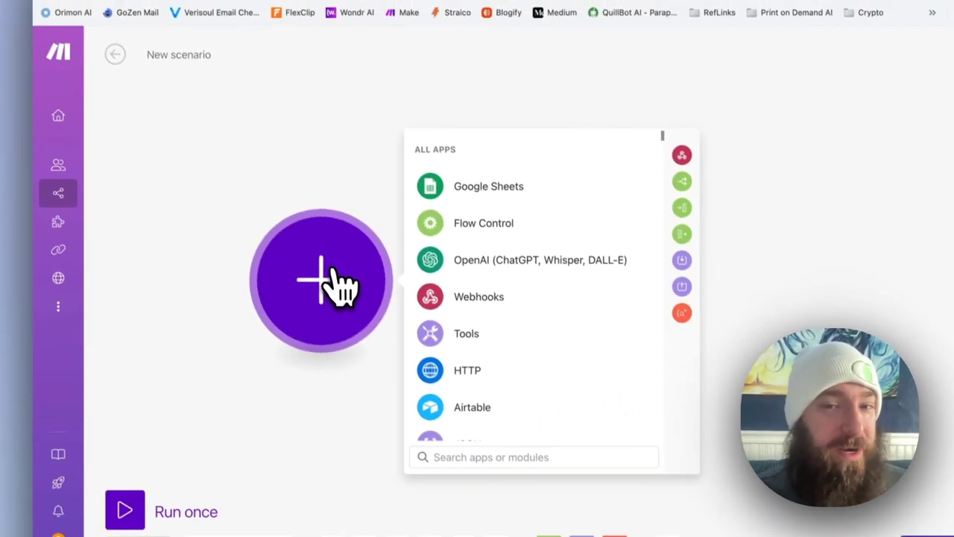
{"action": "key", "text": "Escape"}
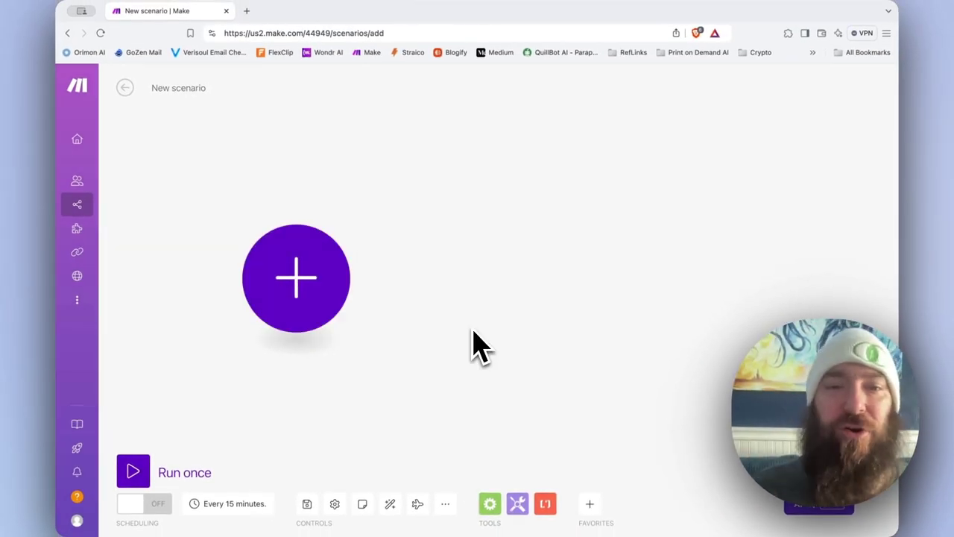
Step: Search the available apps for "google" and add the Google Sheets Get a Cell module as the scenario's first module
{"action": "left_click", "coordinate": [306, 298]}
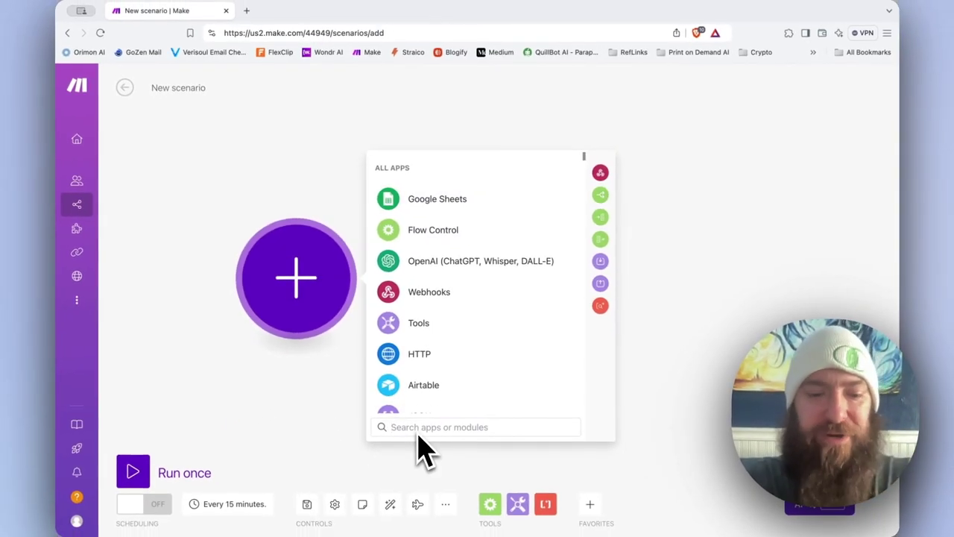
{"action": "type", "text": "go"}
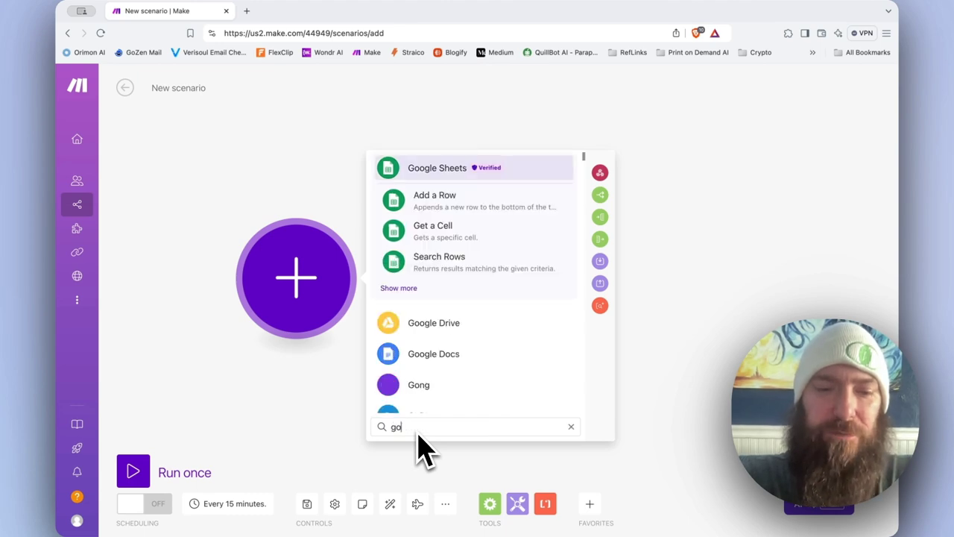
{"action": "type", "text": "ogle"}
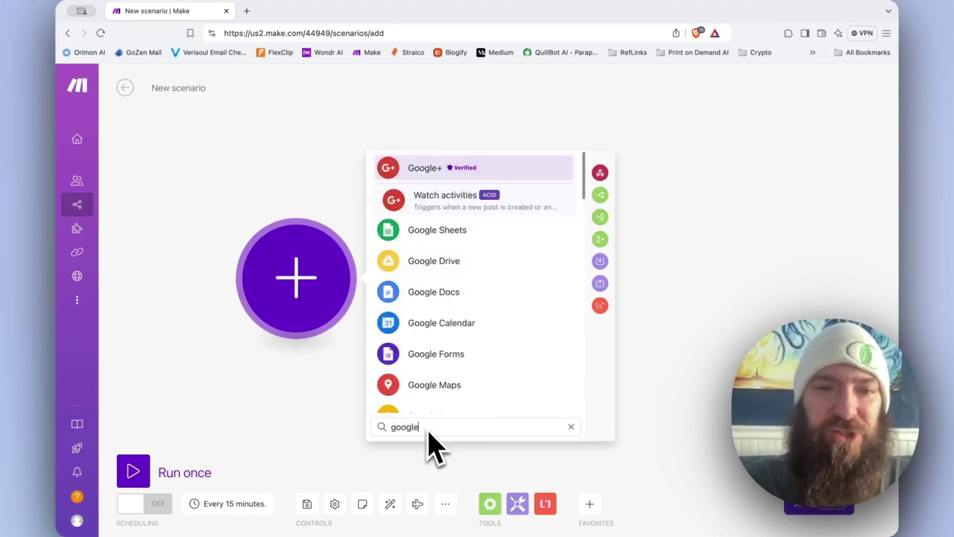
{"action": "left_click", "coordinate": [439, 234]}
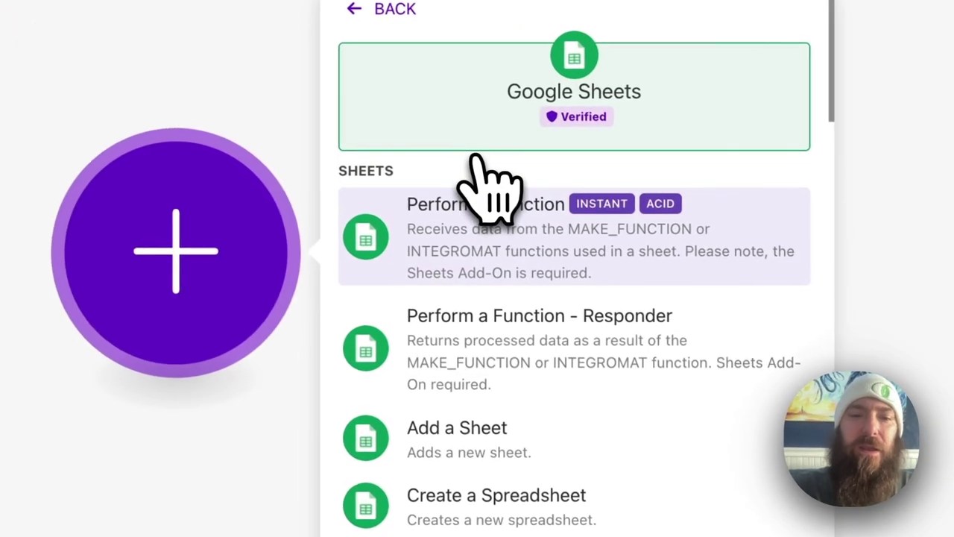
{"action": "scroll", "coordinate": [488, 402], "scroll_direction": "down", "scroll_amount": 3}
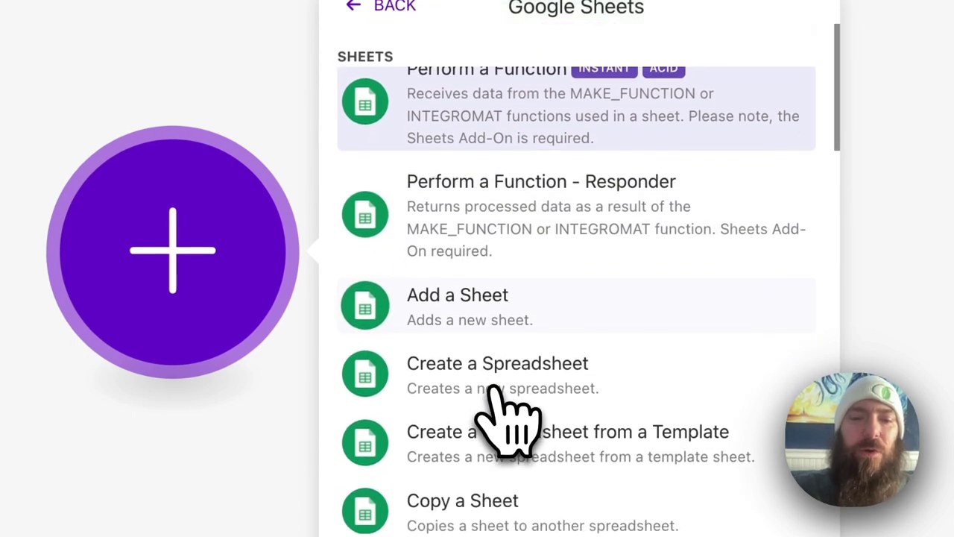
{"action": "scroll", "coordinate": [466, 365], "scroll_direction": "down", "scroll_amount": 5}
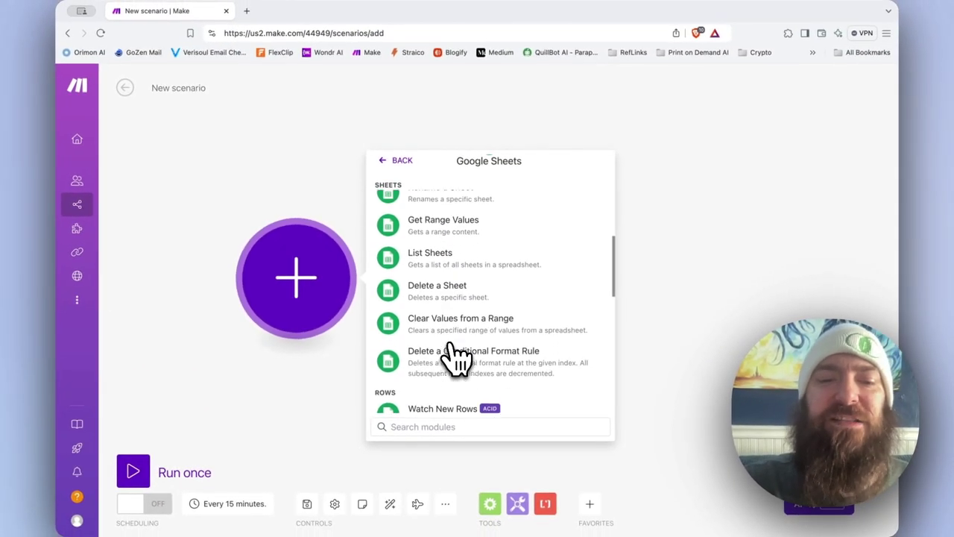
{"action": "scroll", "coordinate": [456, 356], "scroll_direction": "down", "scroll_amount": 5}
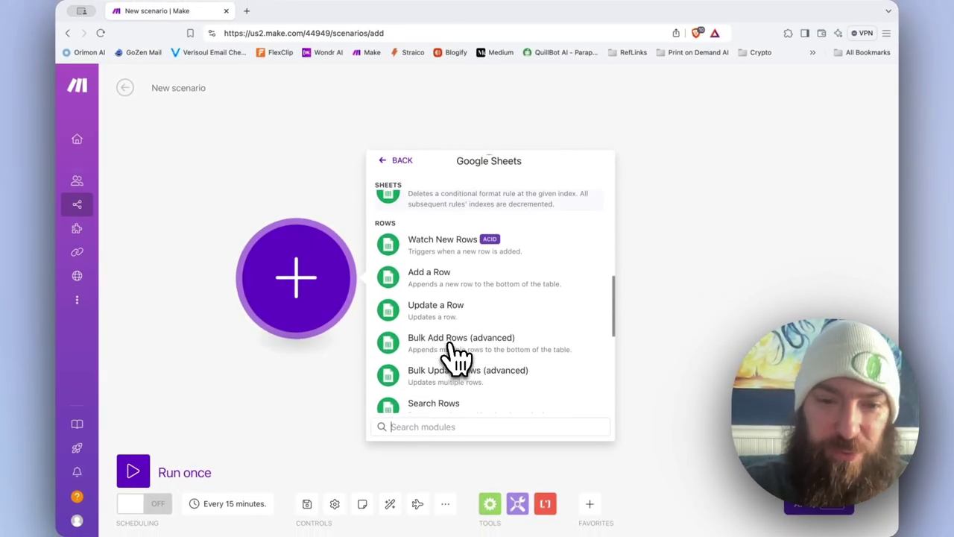
{"action": "scroll", "coordinate": [456, 357], "scroll_direction": "down", "scroll_amount": 6}
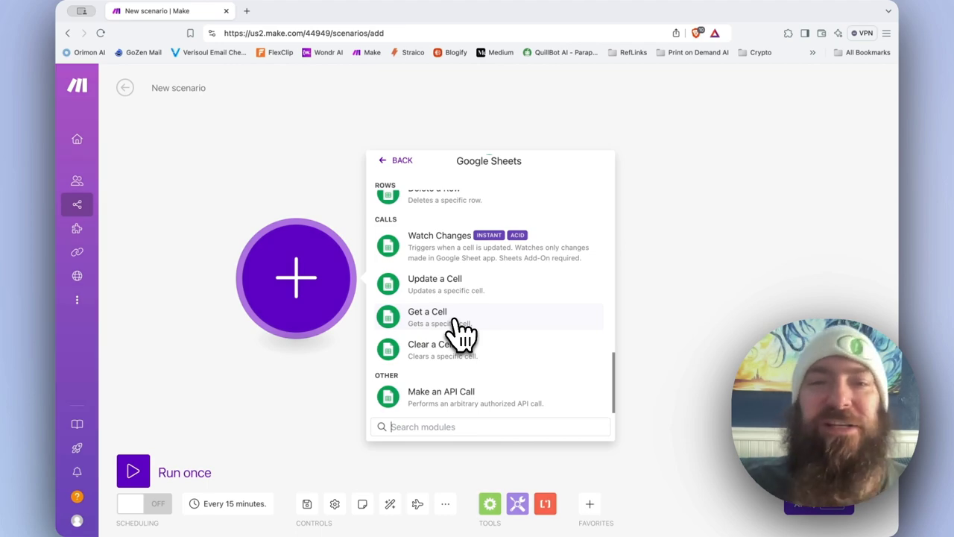
{"action": "left_click", "coordinate": [453, 326]}
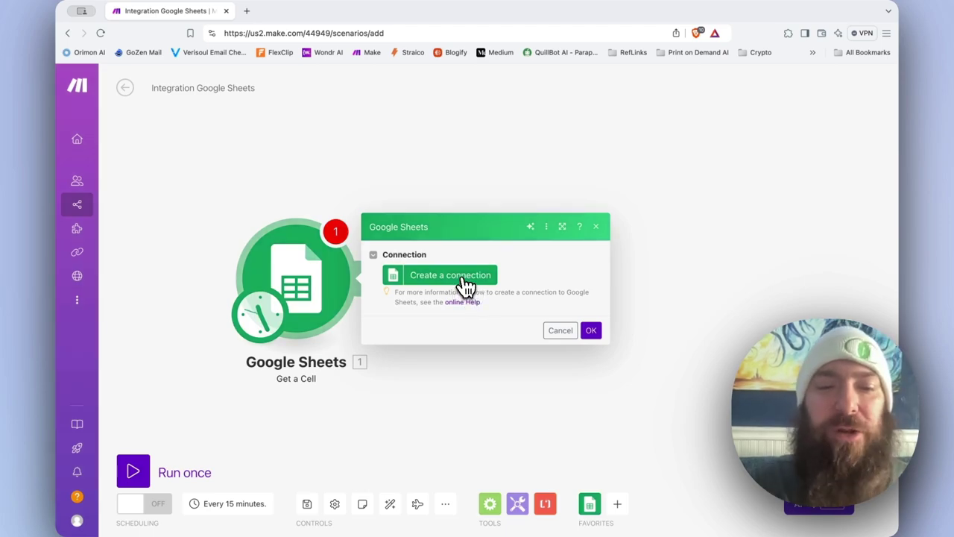
Step: Create a Google connection for the Get a Cell module, signing in with a Google account and allowing Make access
{"action": "left_click", "coordinate": [462, 283]}
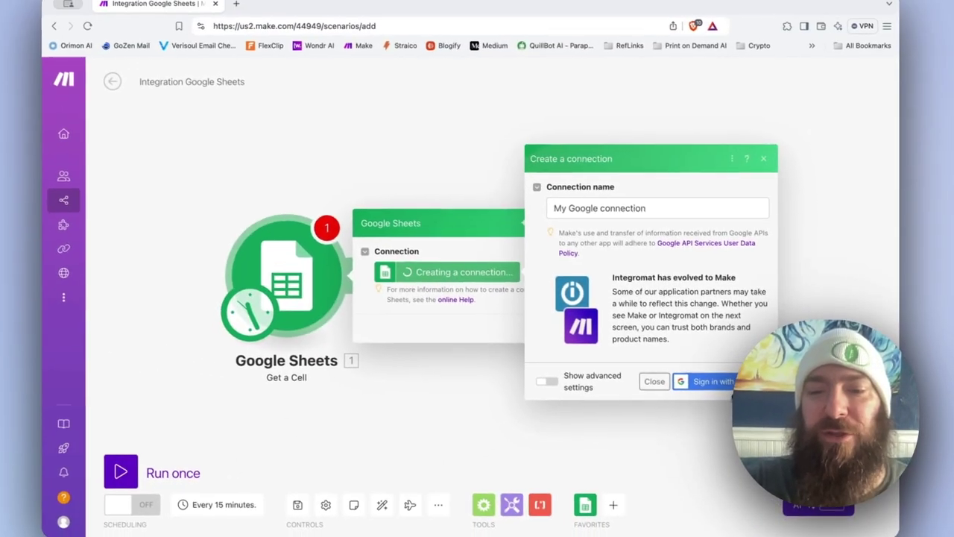
{"action": "left_click", "coordinate": [718, 375]}
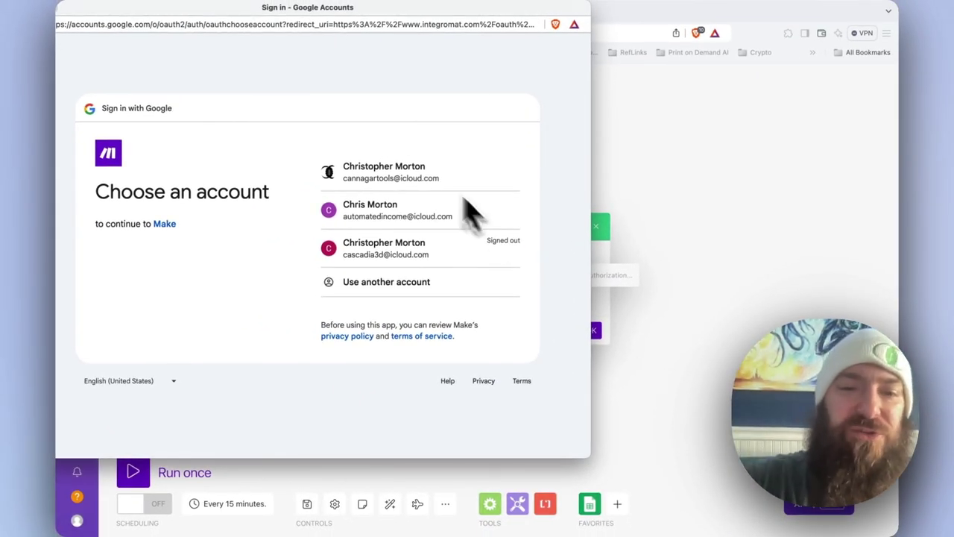
{"action": "left_click", "coordinate": [420, 199]}
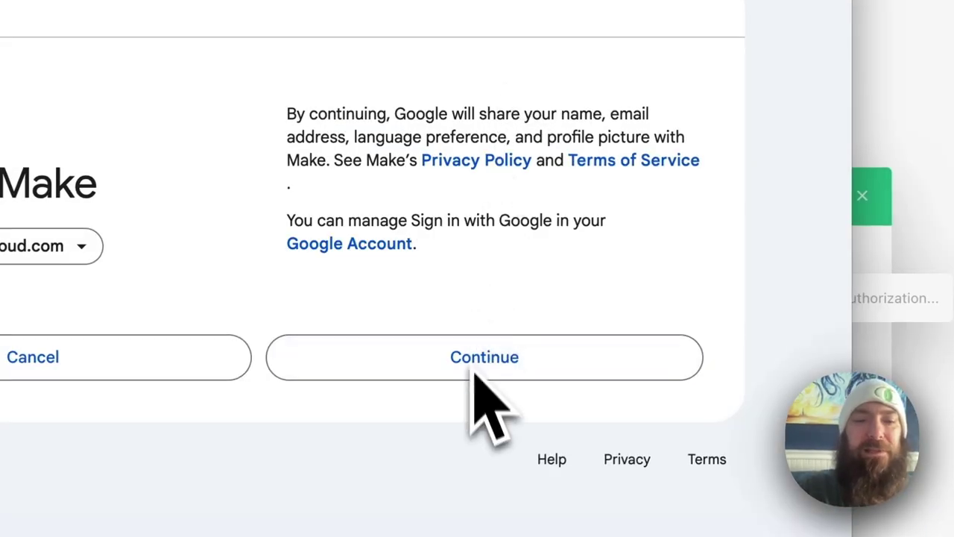
{"action": "left_click", "coordinate": [488, 365]}
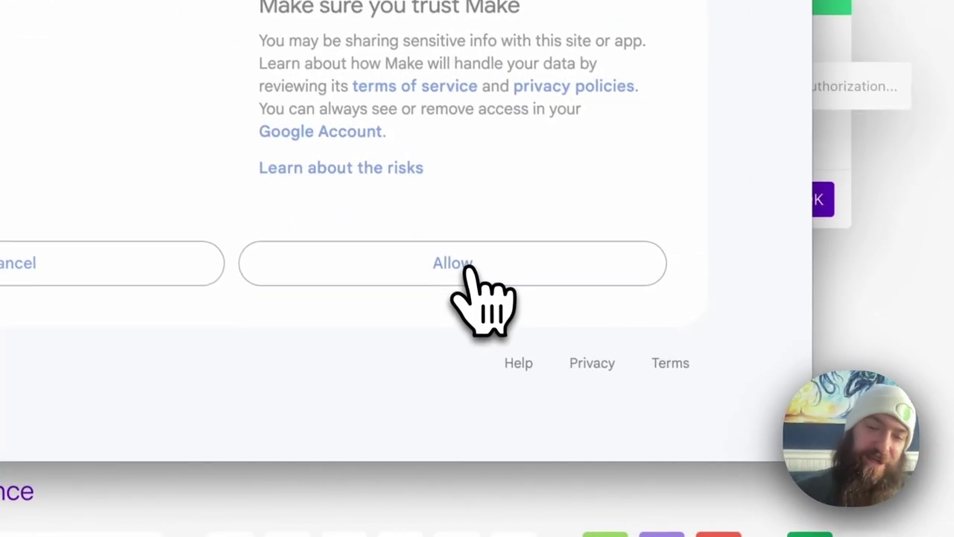
{"action": "left_click", "coordinate": [472, 263]}
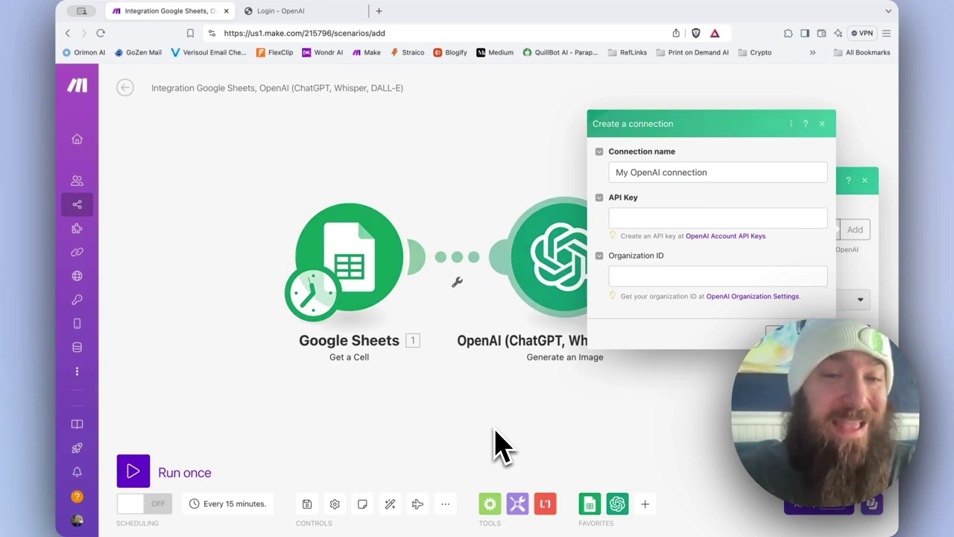
Step: Switch to the OpenAI login page and sign in with the saved e-mail address and account password
{"action": "left_click", "coordinate": [334, 12]}
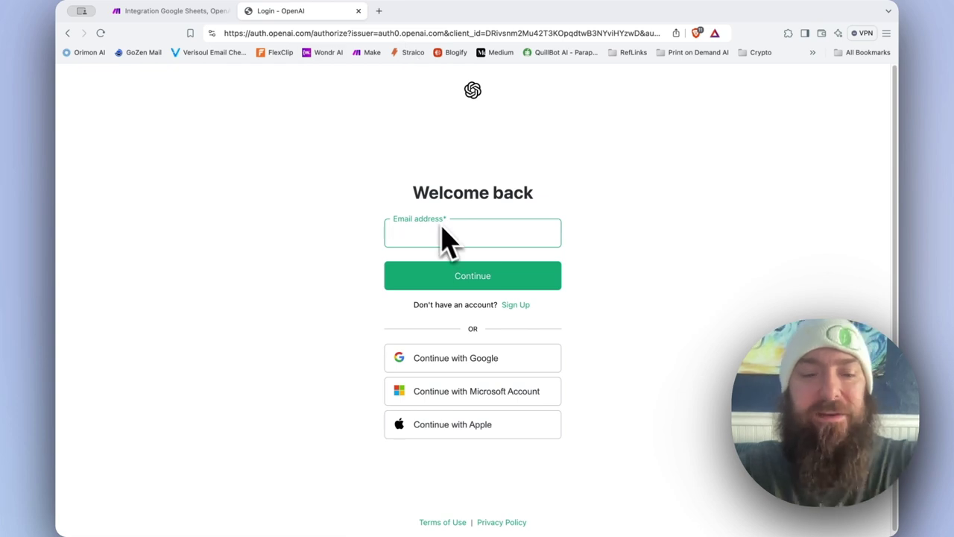
{"action": "left_click", "coordinate": [479, 231]}
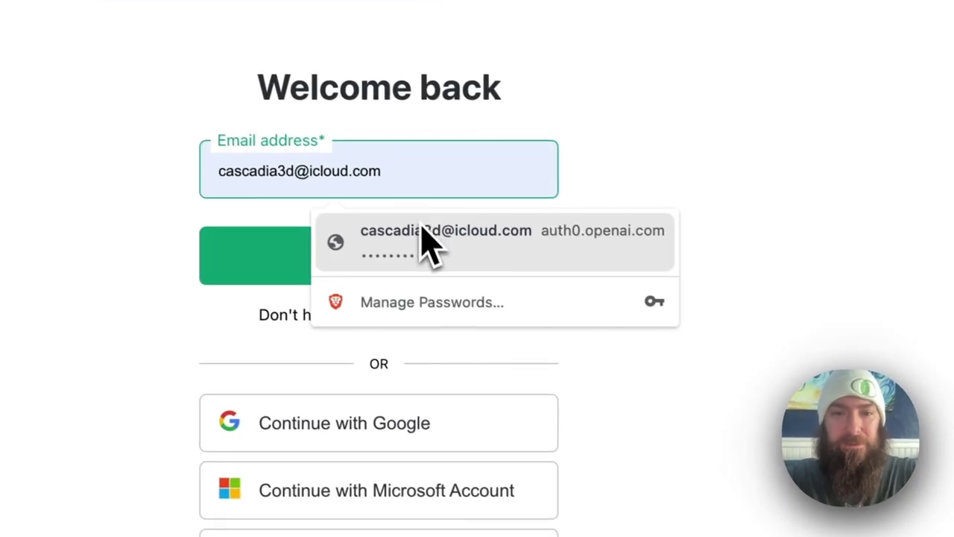
{"action": "left_click", "coordinate": [498, 264]}
{"action": "left_click", "coordinate": [414, 257]}
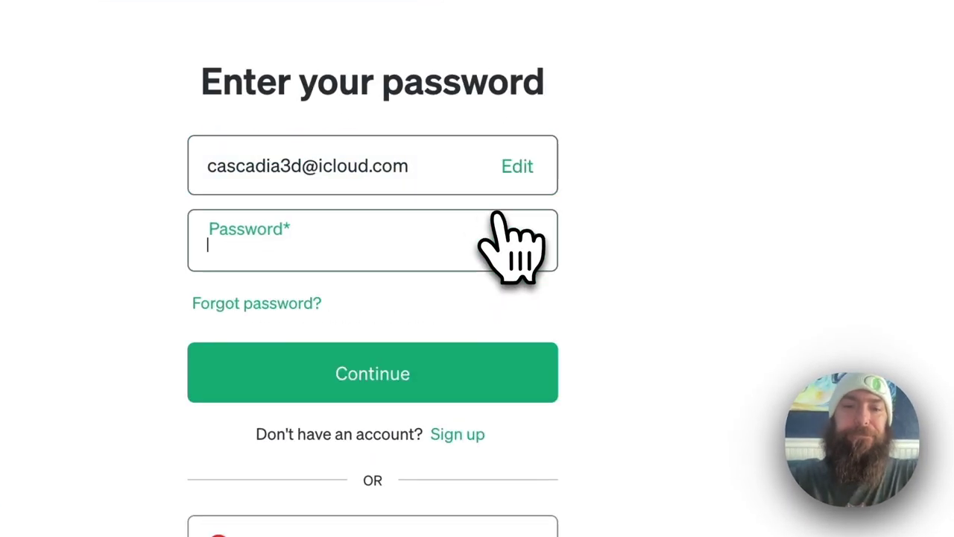
{"action": "left_click", "coordinate": [318, 240]}
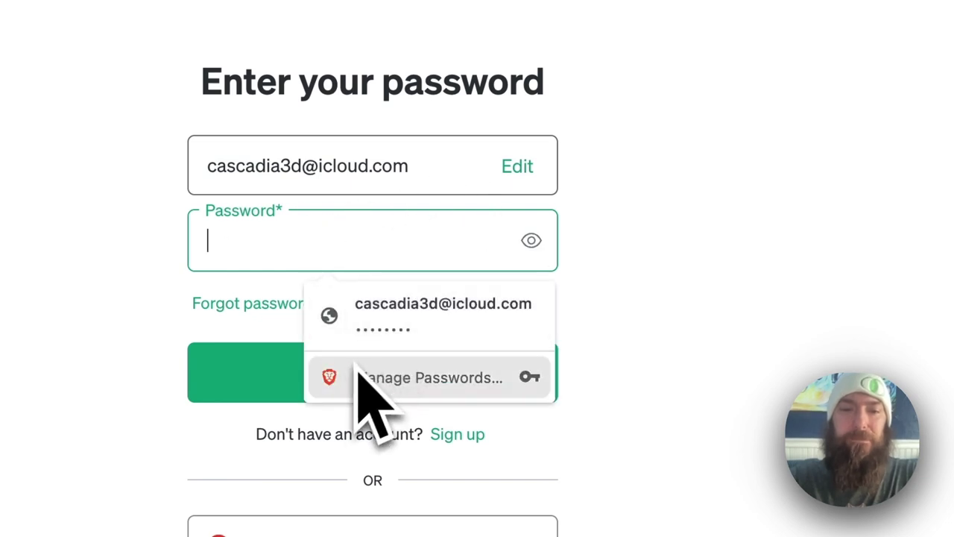
{"action": "left_click", "coordinate": [387, 321]}
{"action": "left_click", "coordinate": [342, 369]}
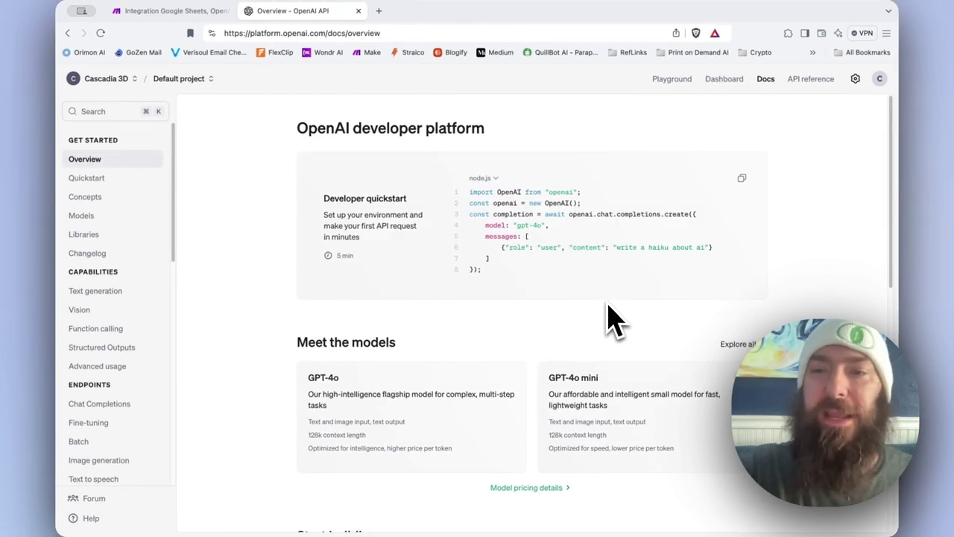
Step: Open the OpenAI organization settings to locate the organization ID needed for the Make connection
{"action": "left_click", "coordinate": [855, 80]}
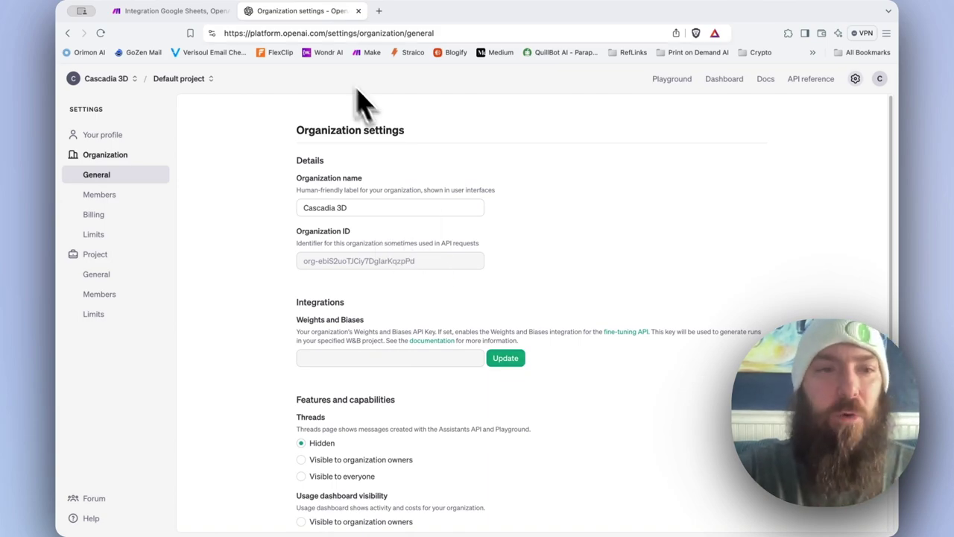
{"action": "left_click", "coordinate": [193, 15]}
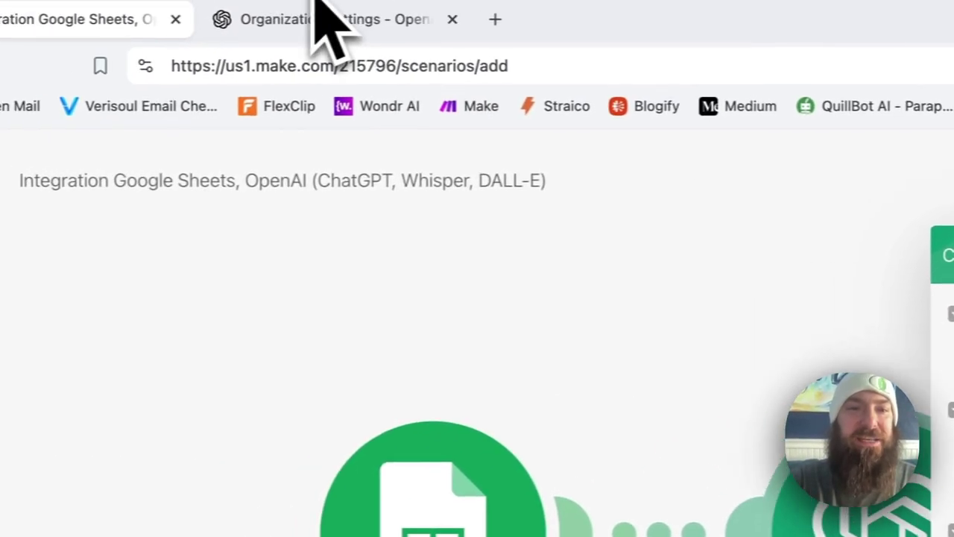
{"action": "left_click", "coordinate": [322, 23]}
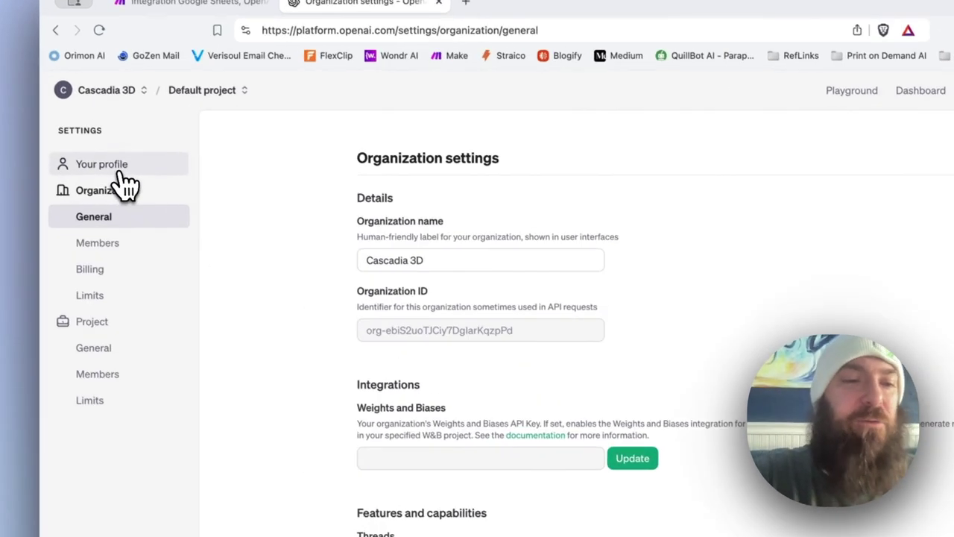
Step: Open the user API keys in the OpenAI profile and look through the secret keys down to the key creation option
{"action": "left_click", "coordinate": [110, 136]}
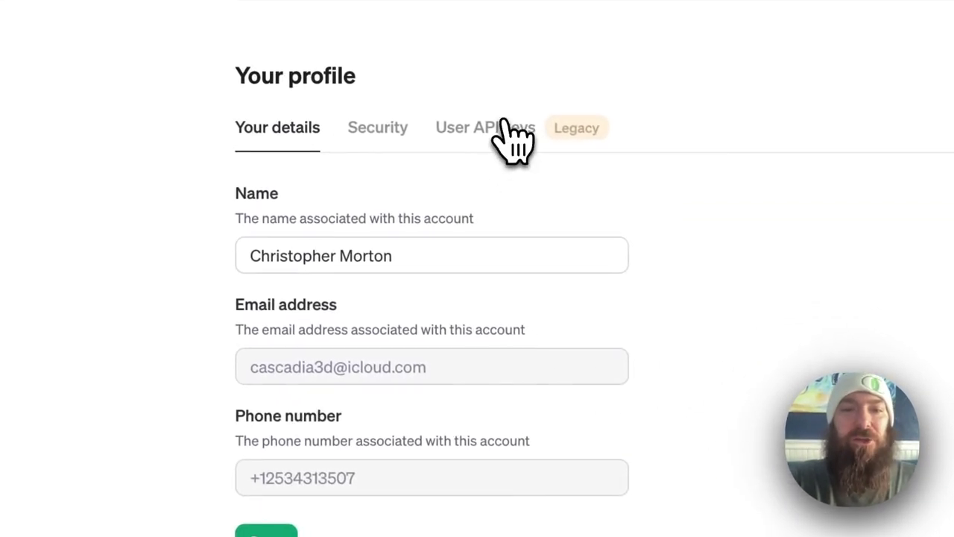
{"action": "left_click", "coordinate": [749, 264]}
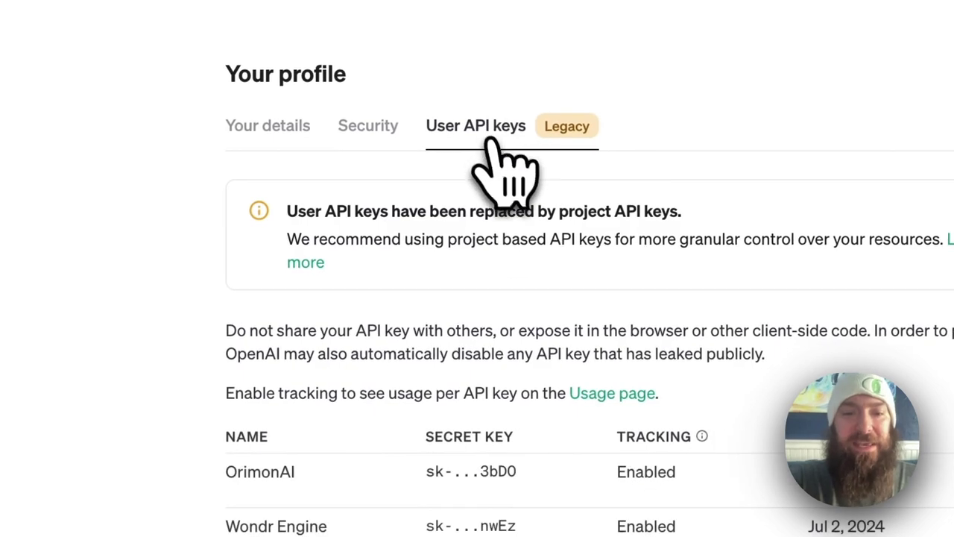
{"action": "scroll", "coordinate": [592, 284], "scroll_direction": "down", "scroll_amount": 5}
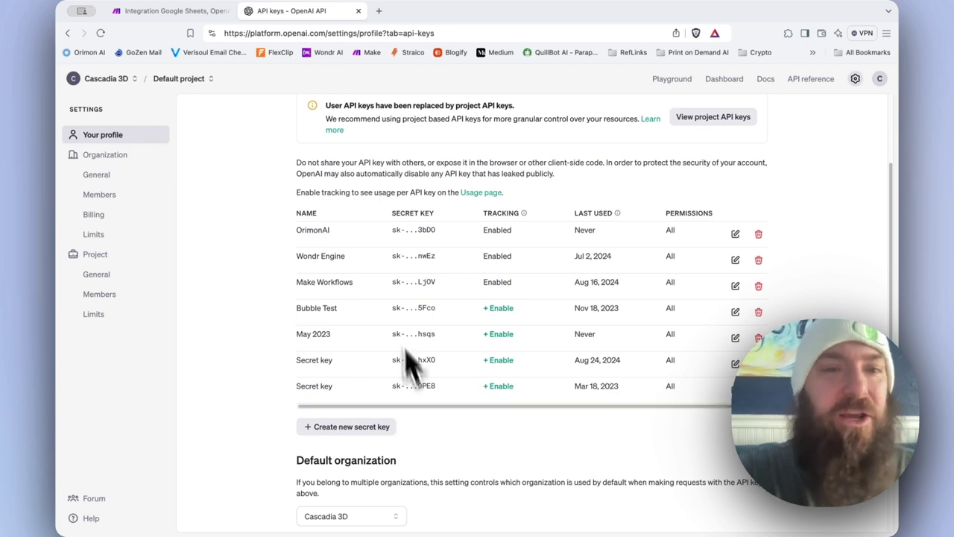
Step: Return to the Make scenario, discard the new OpenAI connection form and select the OpenAI 2024 connection for the Generate an Image module
{"action": "left_click", "coordinate": [209, 11]}
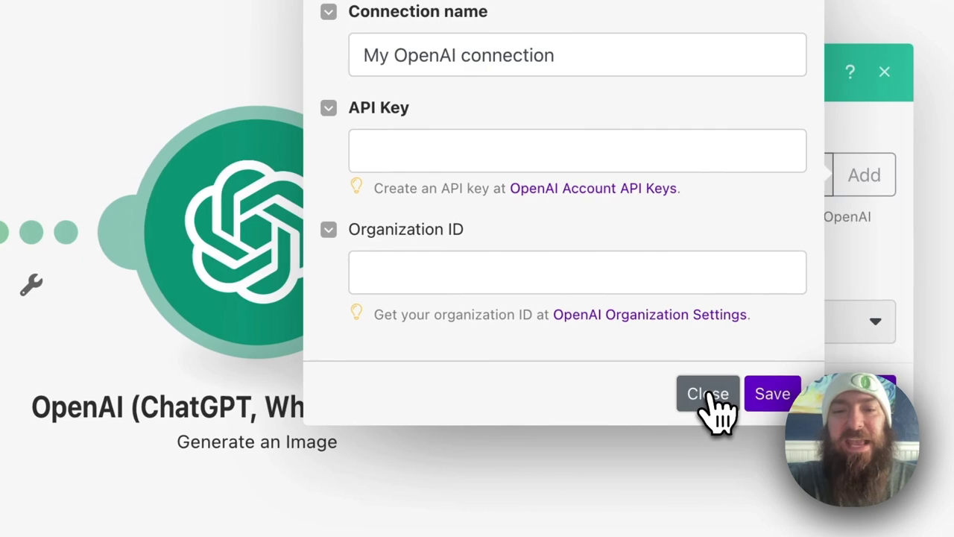
{"action": "left_click", "coordinate": [823, 398]}
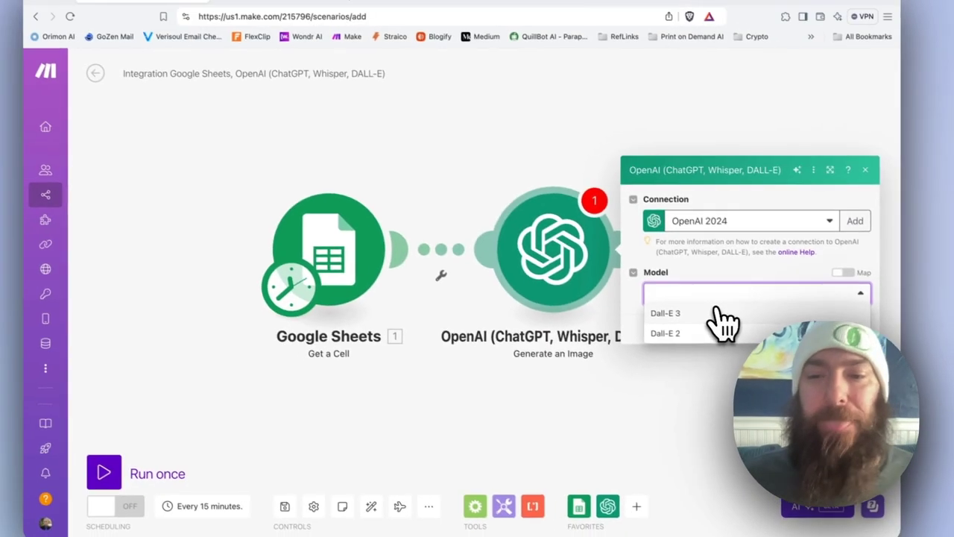
{"action": "left_click", "coordinate": [728, 283]}
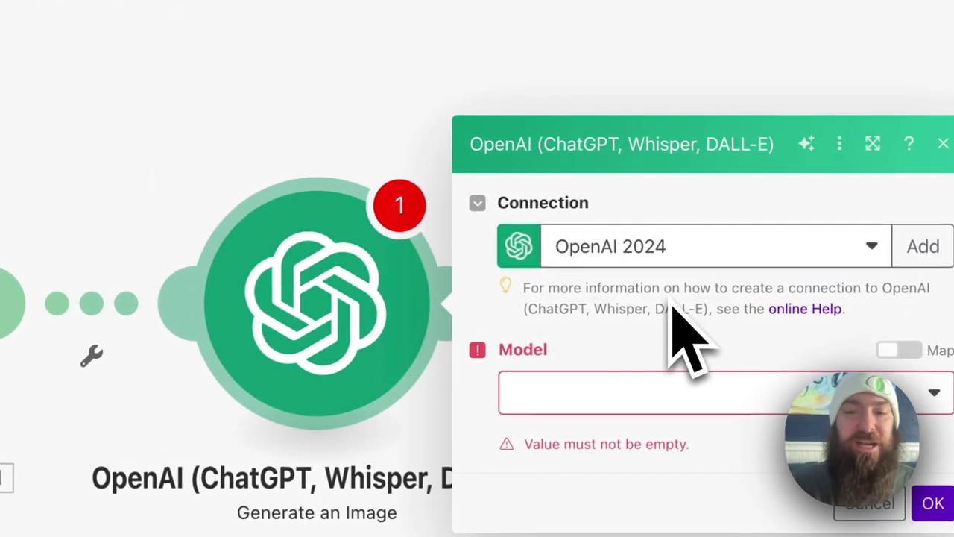
{"action": "left_click", "coordinate": [689, 253]}
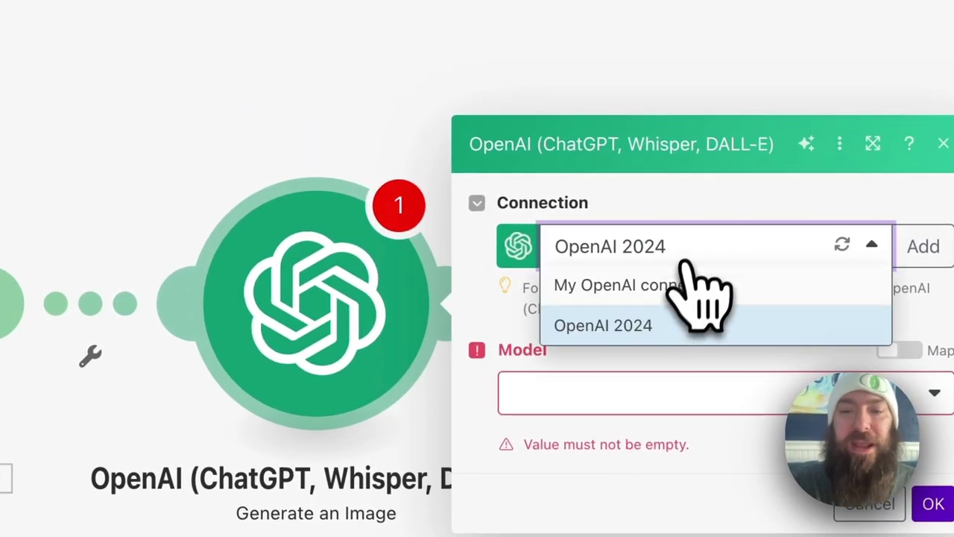
{"action": "left_click", "coordinate": [674, 323]}
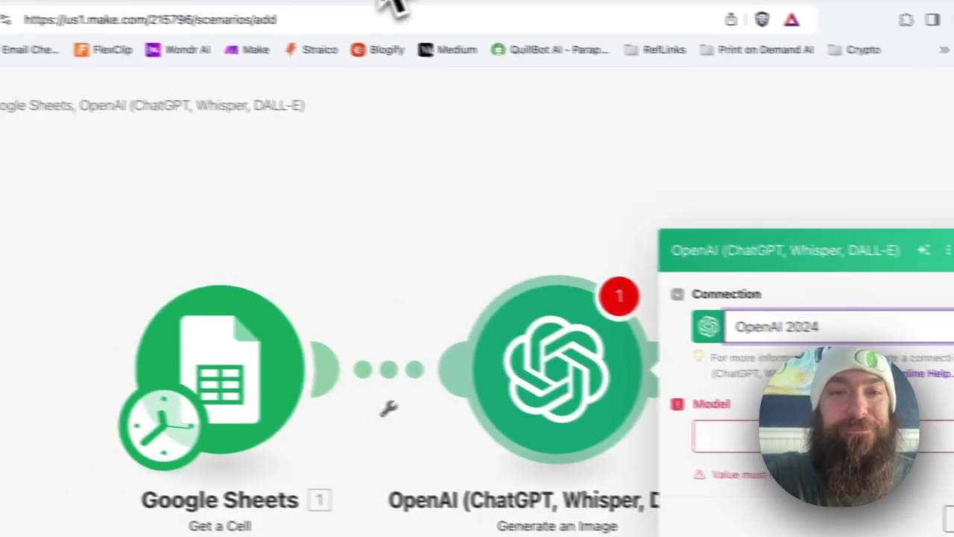
{"action": "left_click", "coordinate": [663, 466]}
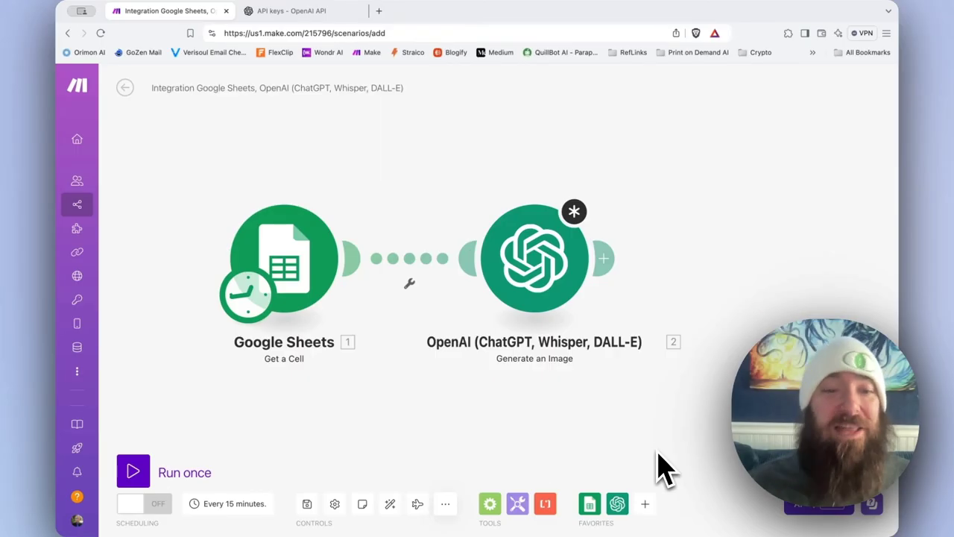